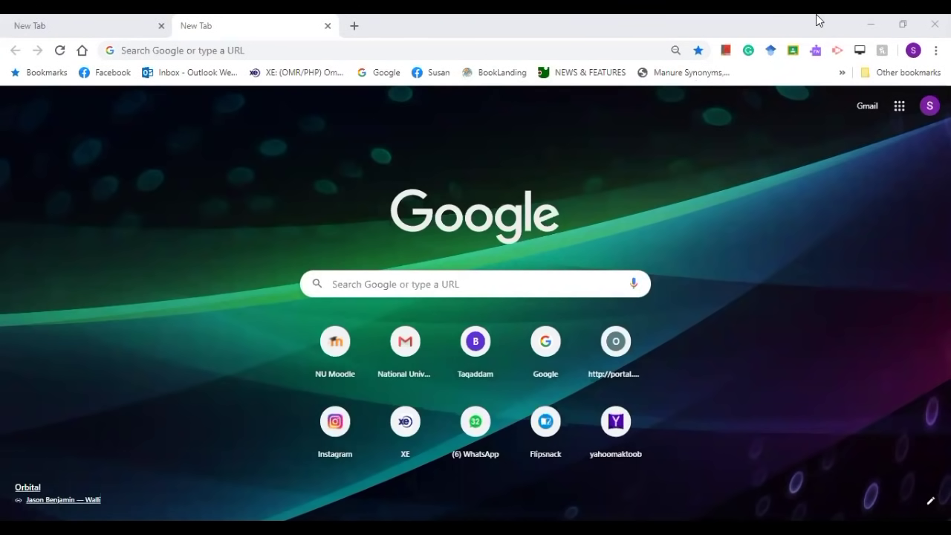
Search the web for "snap camera" and open the Download page of the Snap Camera site
{"action": "left_click", "coordinate": [414, 284]}
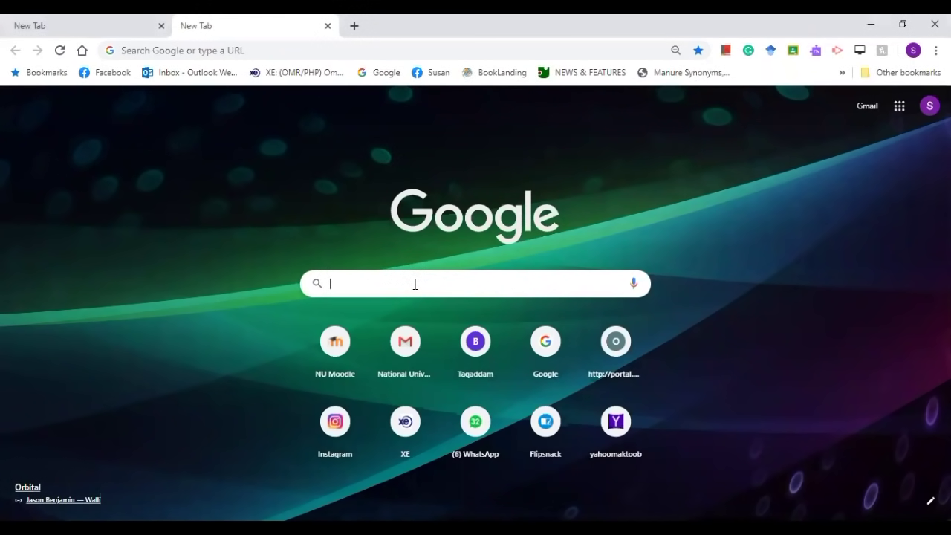
{"action": "type", "text": "snap"}
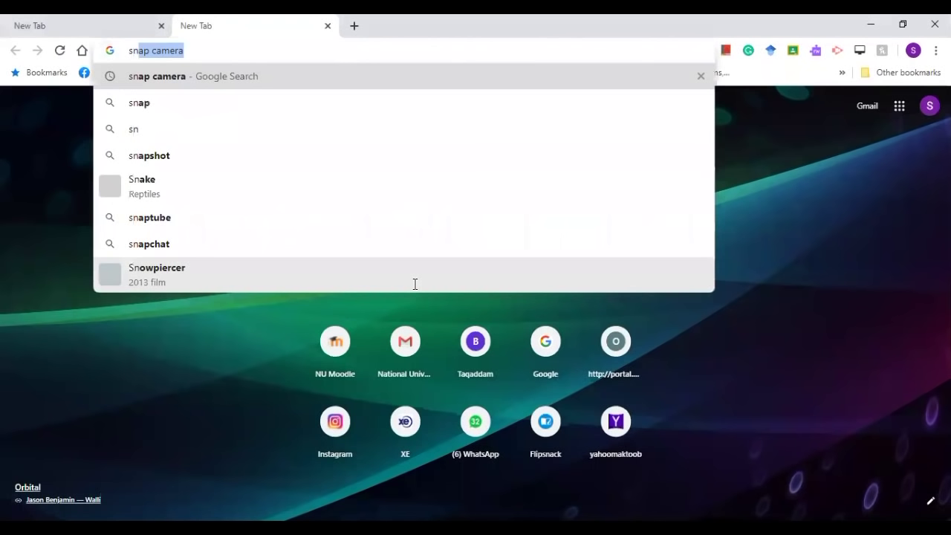
{"action": "type", "text": " camera"}
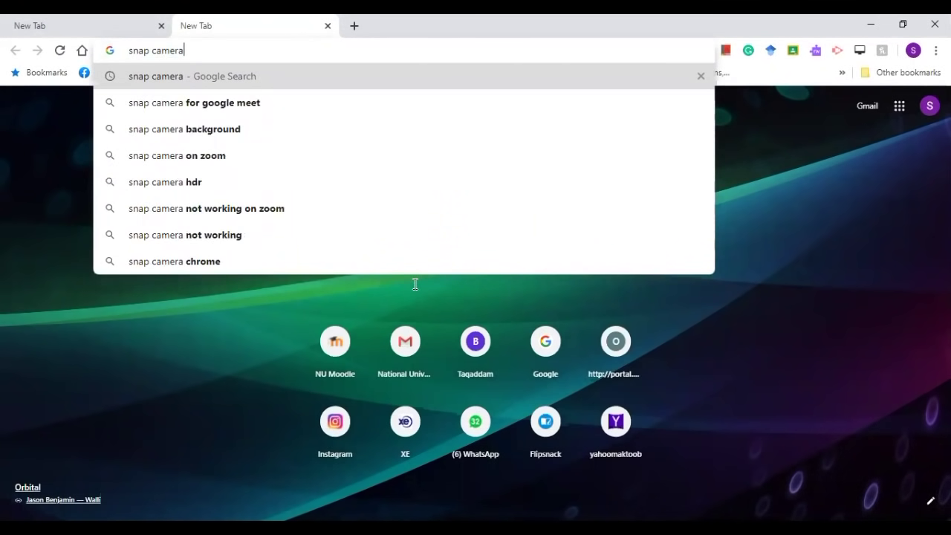
{"action": "key", "text": "Return"}
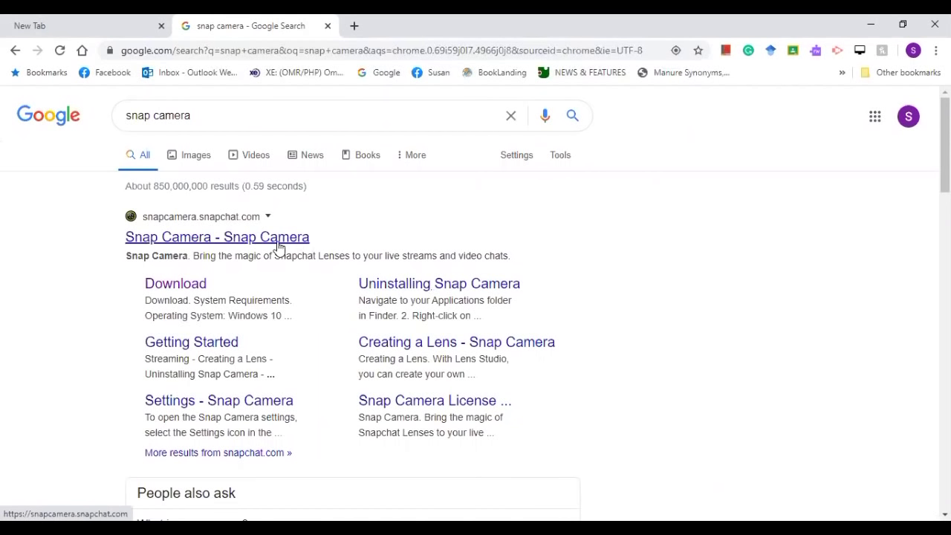
{"action": "left_click", "coordinate": [197, 290]}
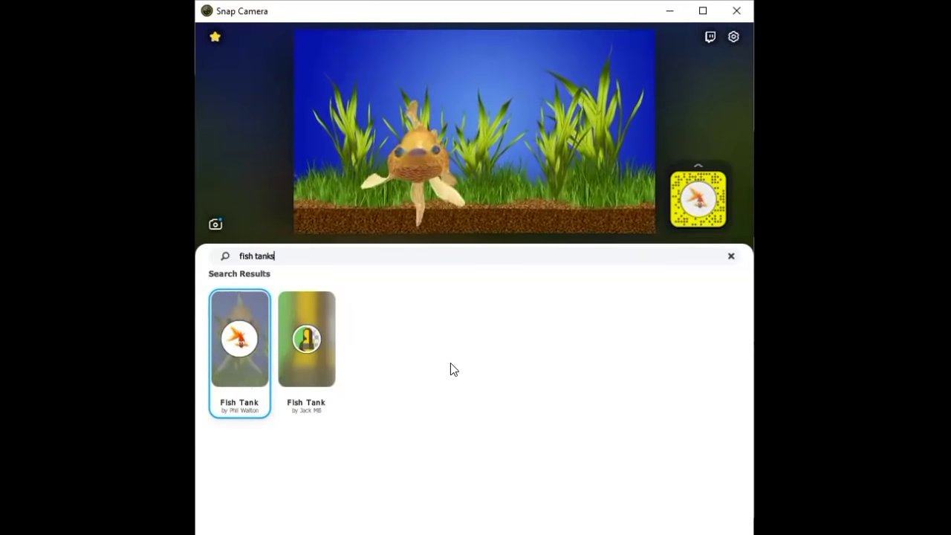
In Snap Camera, replace the lens search with "carrots" and choose the Carrot lens showing a smiling carrot in soil
{"action": "key", "text": "BackSpace"}
{"action": "key", "text": "BackSpace"}
{"action": "key", "text": "BackSpace"}
{"action": "key", "text": "BackSpace"}
{"action": "key", "text": "BackSpace"}
{"action": "key", "text": "BackSpace"}
{"action": "key", "text": "BackSpace"}
{"action": "key", "text": "BackSpace"}
{"action": "key", "text": "BackSpace"}
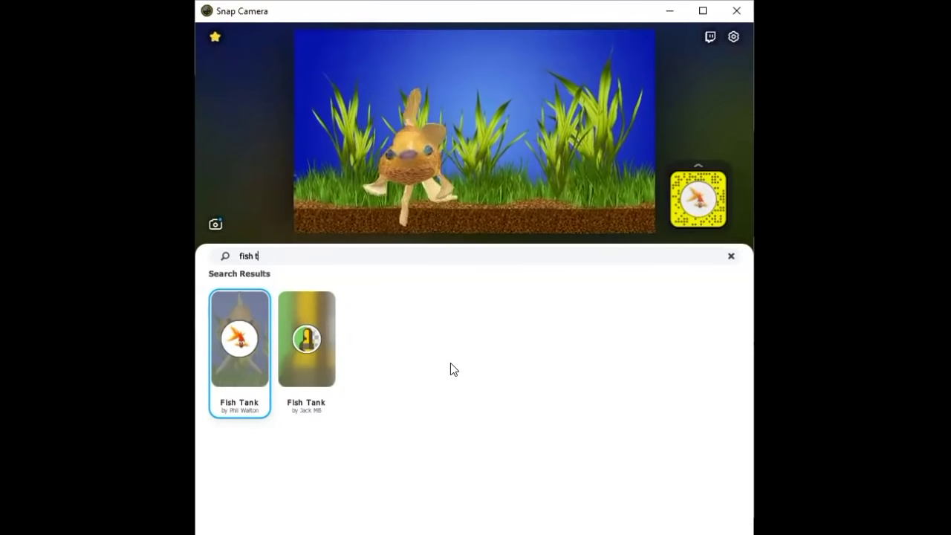
{"action": "key", "text": "BackSpace"}
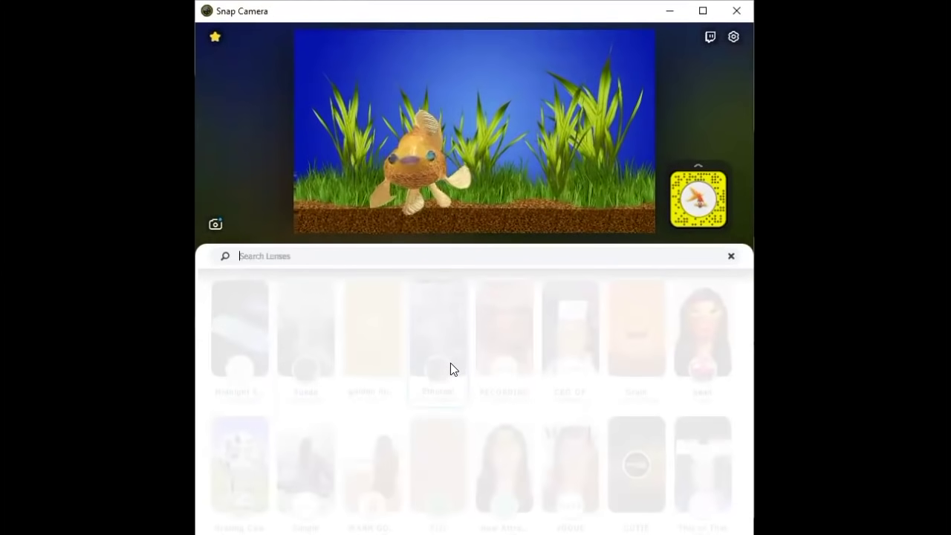
{"action": "type", "text": "da"}
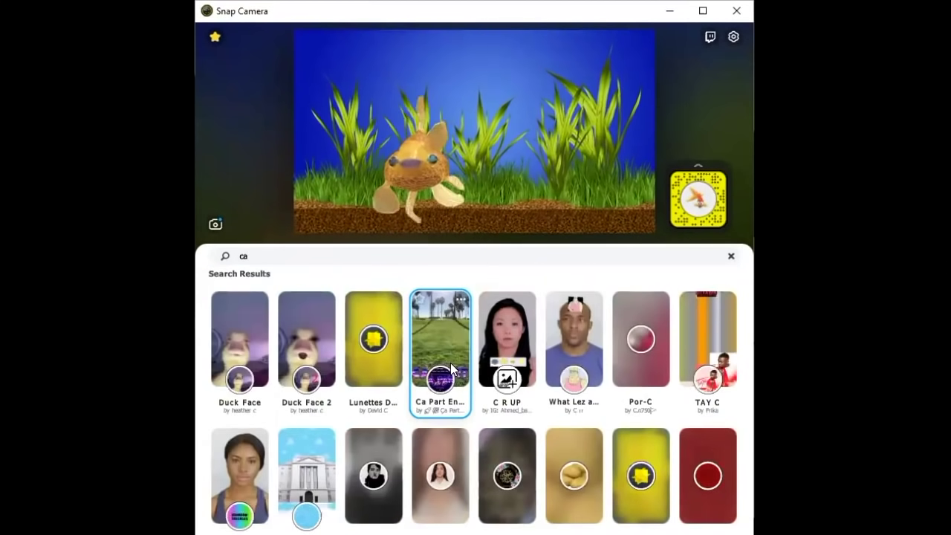
{"action": "type", "text": "rrots"}
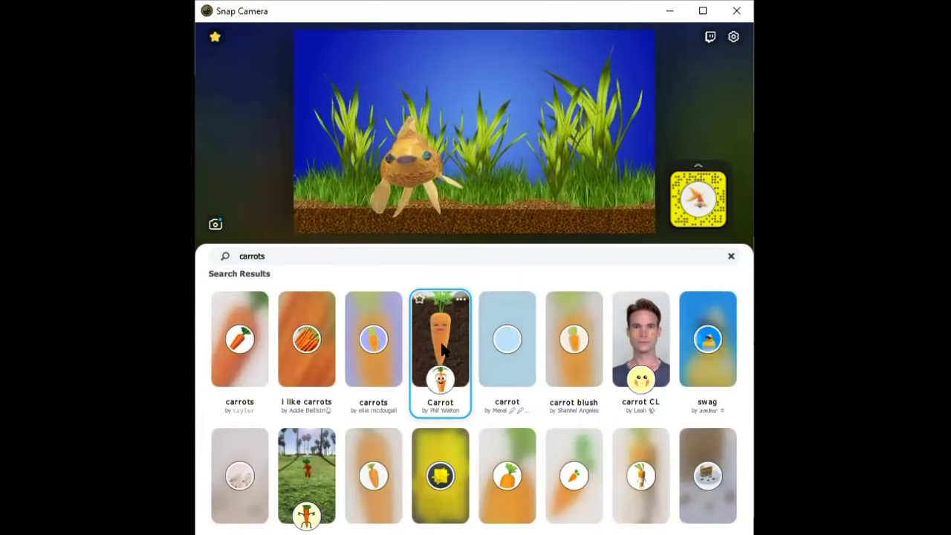
{"action": "left_click", "coordinate": [445, 345]}
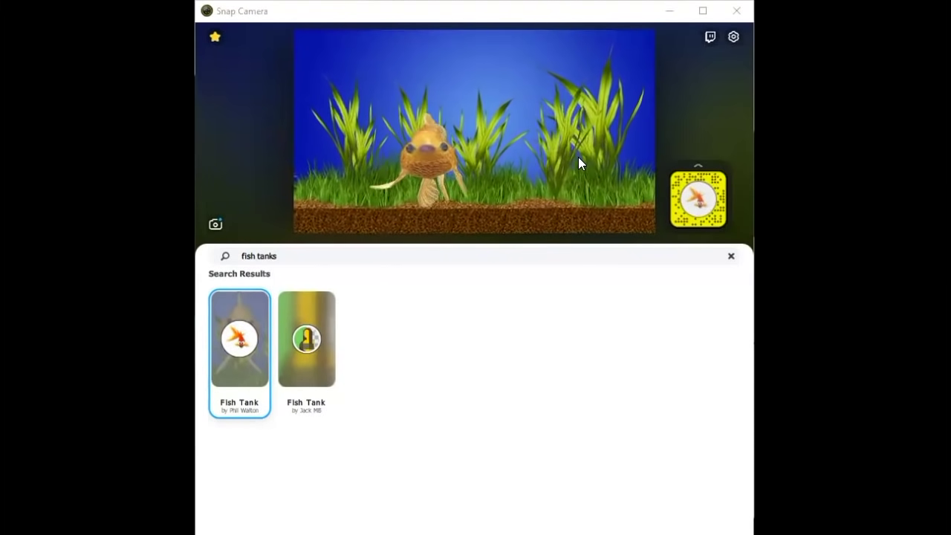
Open the Snap Camera settings
{"action": "left_click", "coordinate": [733, 38]}
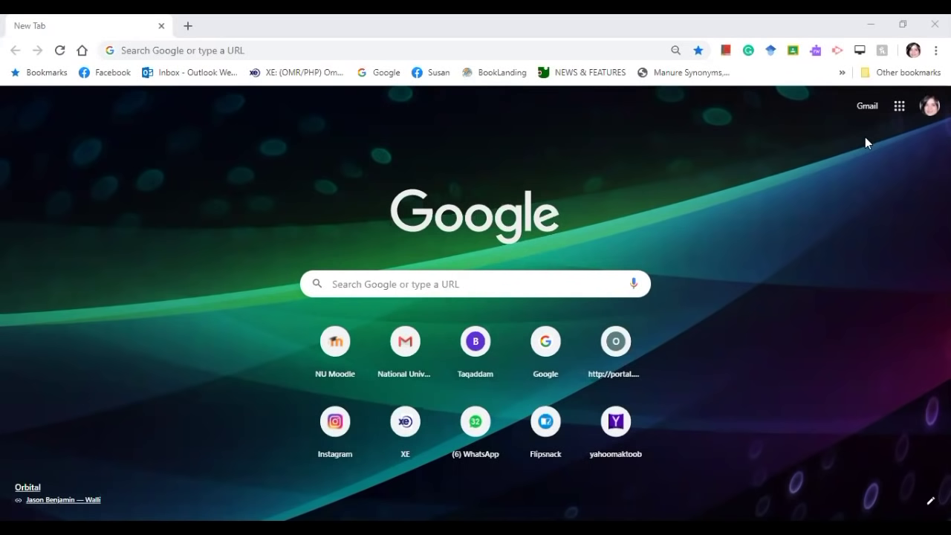
Switch to the browser, open Google Meet and start a meeting with the nickname f34
{"action": "left_click", "coordinate": [900, 108]}
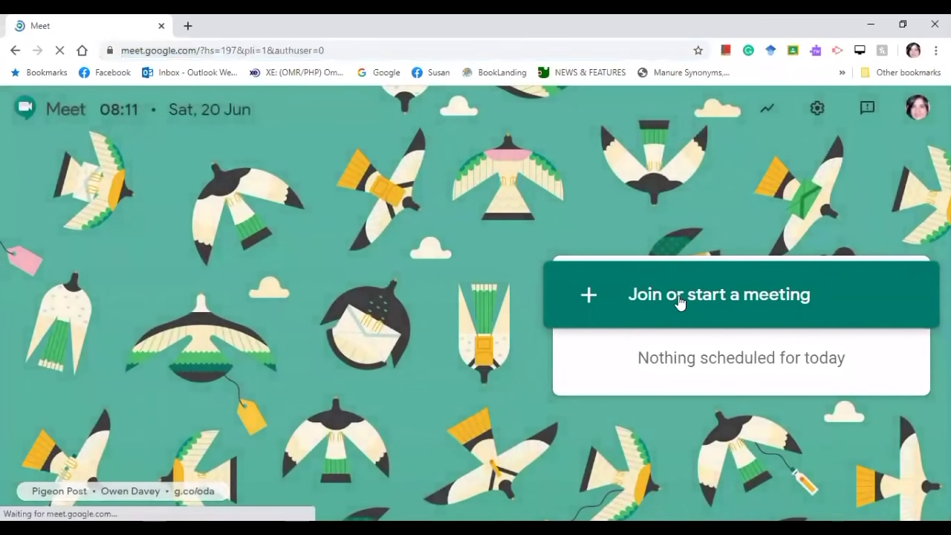
{"action": "left_click", "coordinate": [678, 296]}
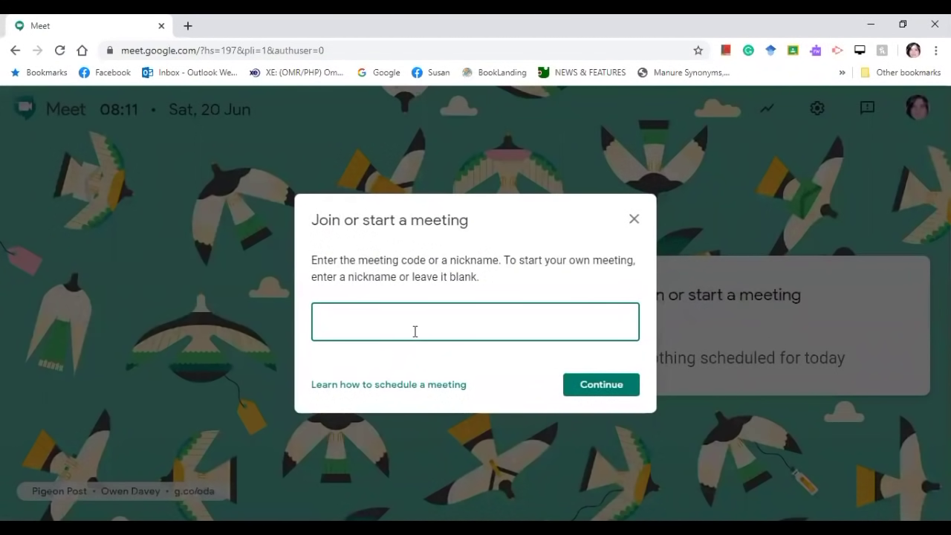
{"action": "left_click", "coordinate": [585, 386]}
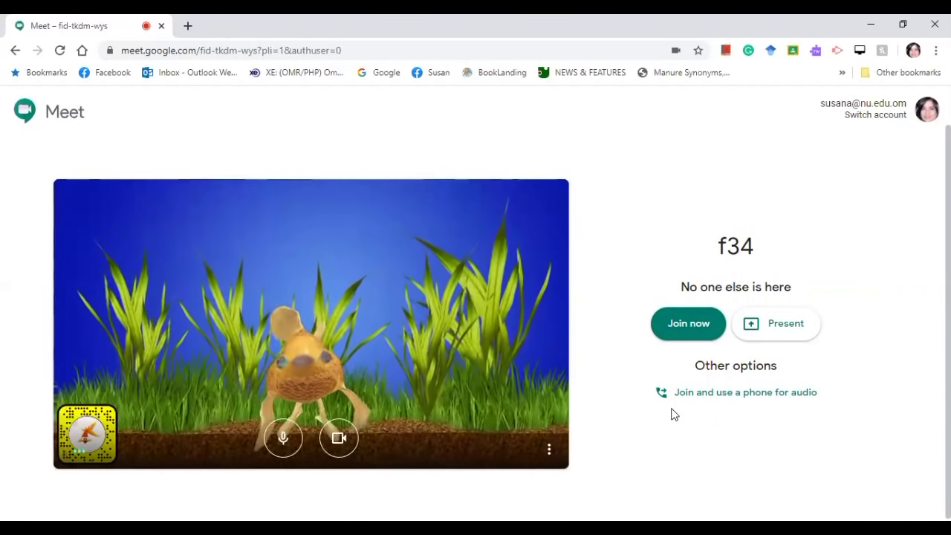
Check in the meeting's video settings that Snap Camera is the selected camera, and close the settings
{"action": "left_click", "coordinate": [548, 451]}
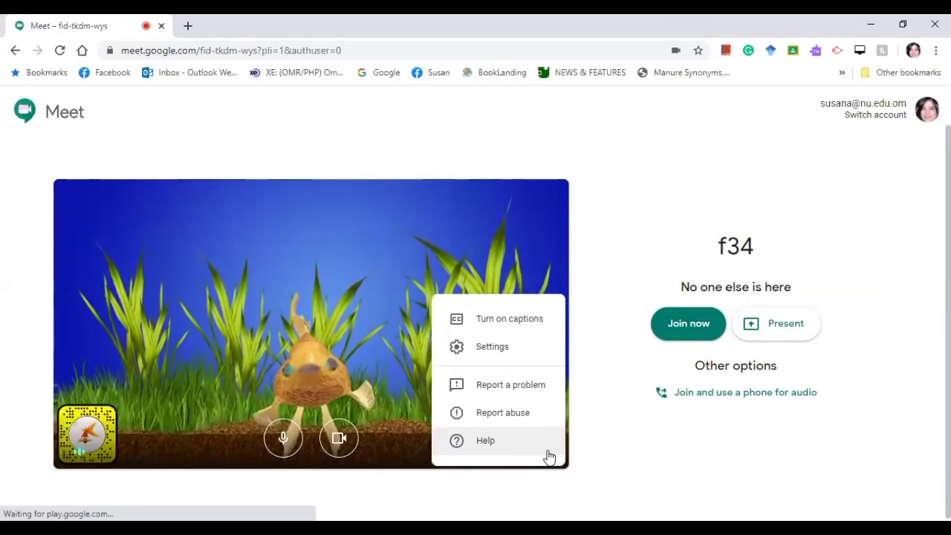
{"action": "left_click", "coordinate": [493, 348]}
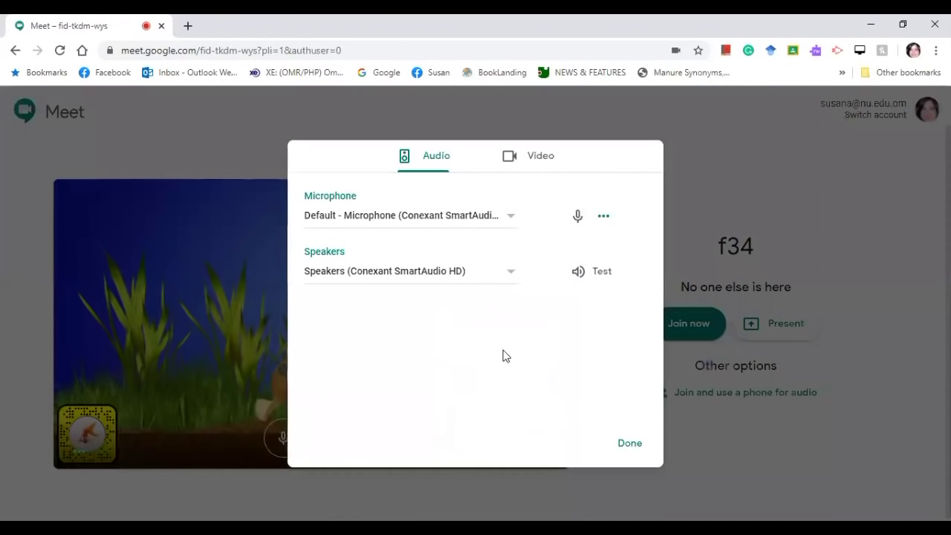
{"action": "left_click", "coordinate": [521, 164]}
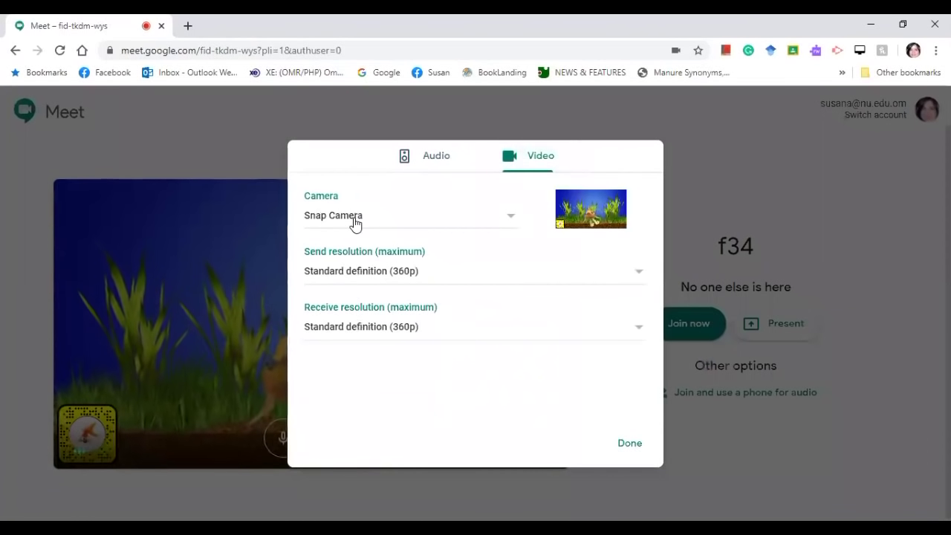
{"action": "left_click", "coordinate": [629, 444]}
Join the f34 meeting and dismiss the Add others dialog
{"action": "left_click", "coordinate": [687, 325]}
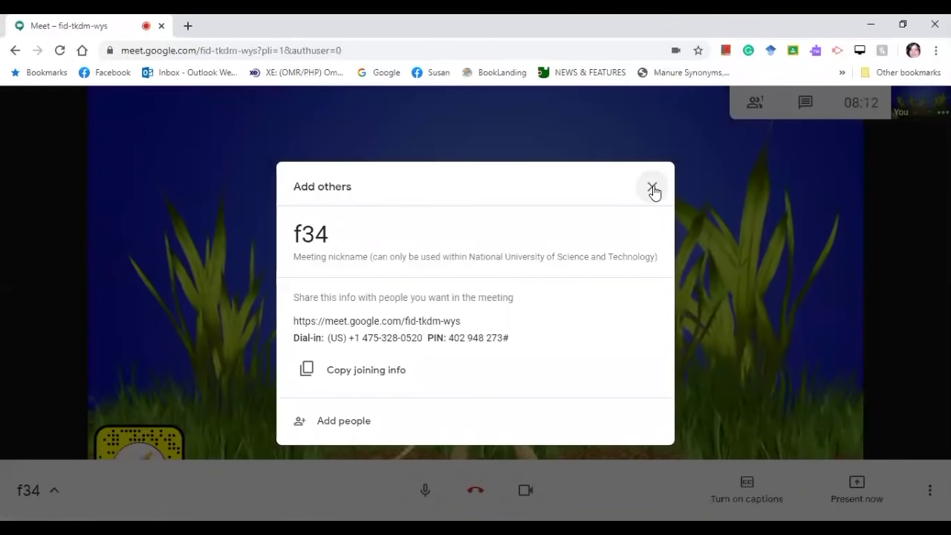
{"action": "left_click", "coordinate": [653, 189]}
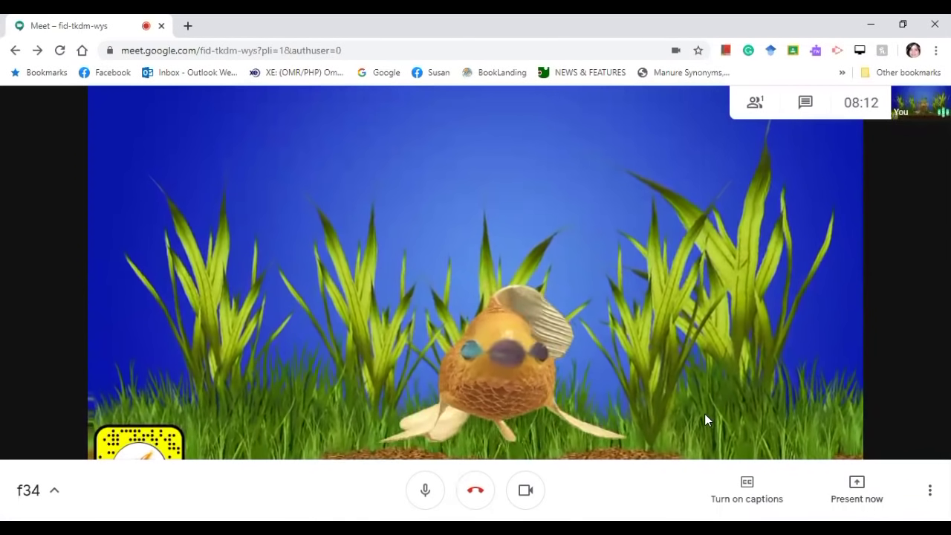
View the meeting's options for presenting a screen, window or Chrome tab, and close them without presenting
{"action": "left_click", "coordinate": [856, 488]}
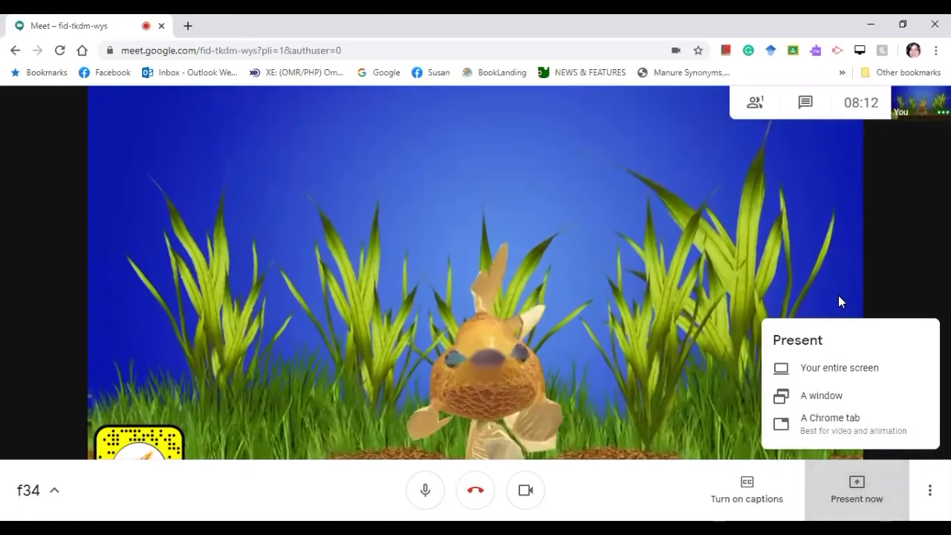
{"action": "left_click", "coordinate": [839, 296]}
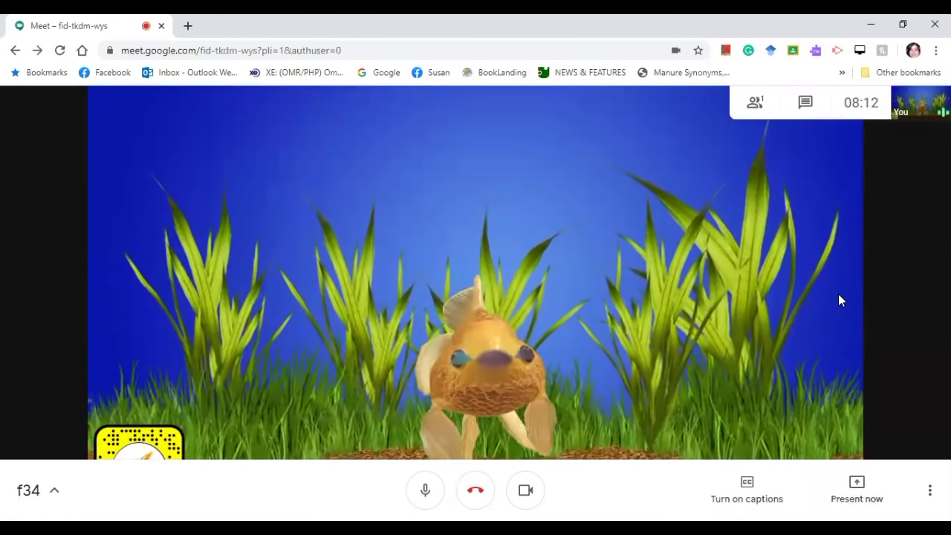